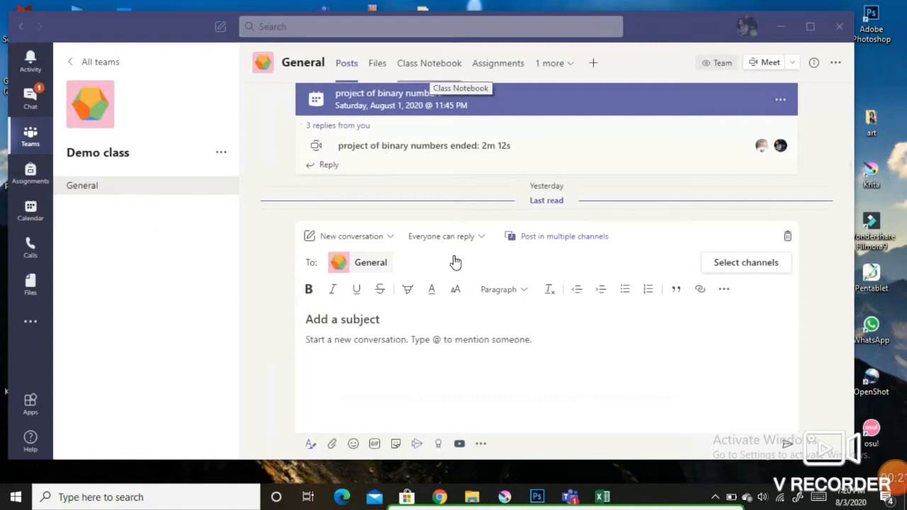
# Step: Set up the Demo class Notebook, adding a PROJECT section to each student's private space, and create it
pyautogui.click(456, 262)
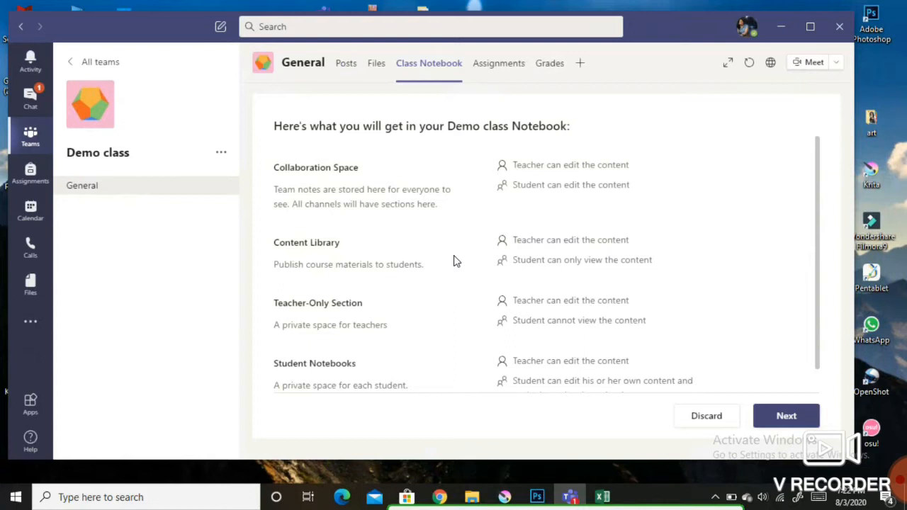
pyautogui.press('Return')
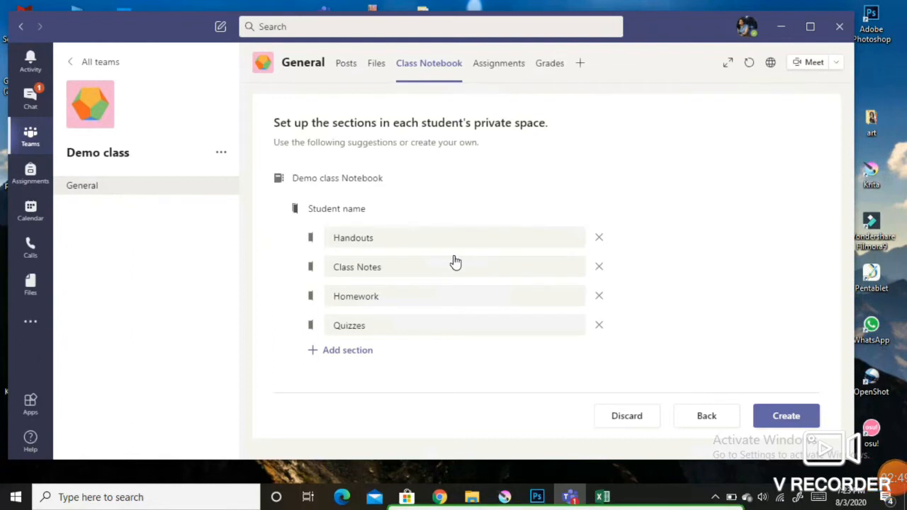
pyautogui.click(347, 350)
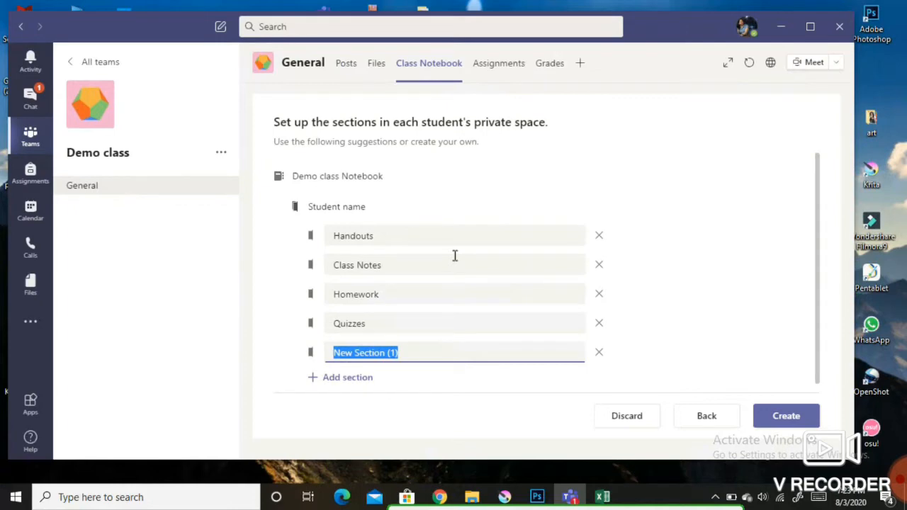
pyautogui.write('p')
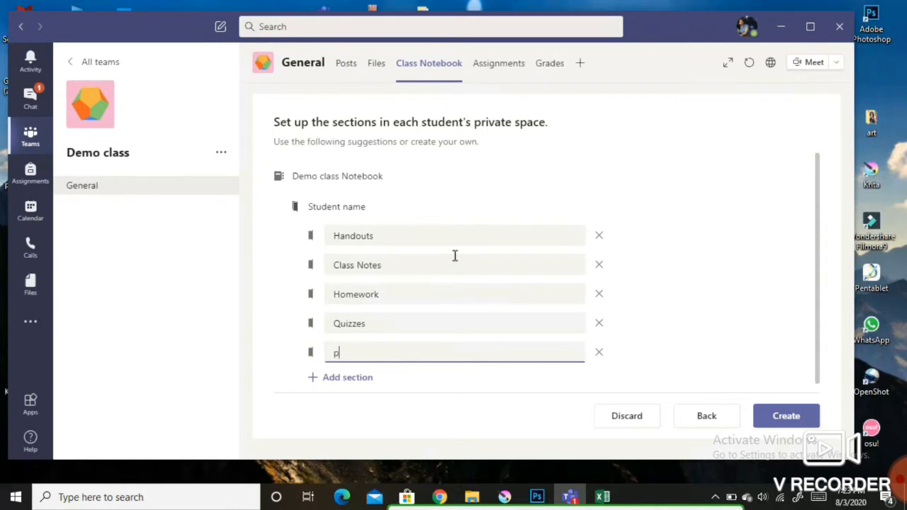
pyautogui.press('BackSpace')
pyautogui.write('PROJECT')
pyautogui.click(786, 416)
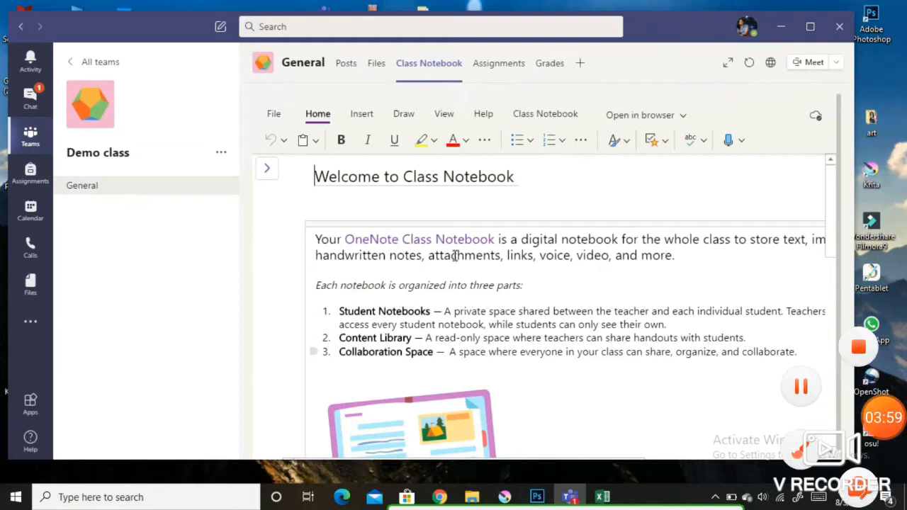
# Step: Show the notebook's section navigation and open the Content Library's existing section
pyautogui.scroll(-1, 454, 256)
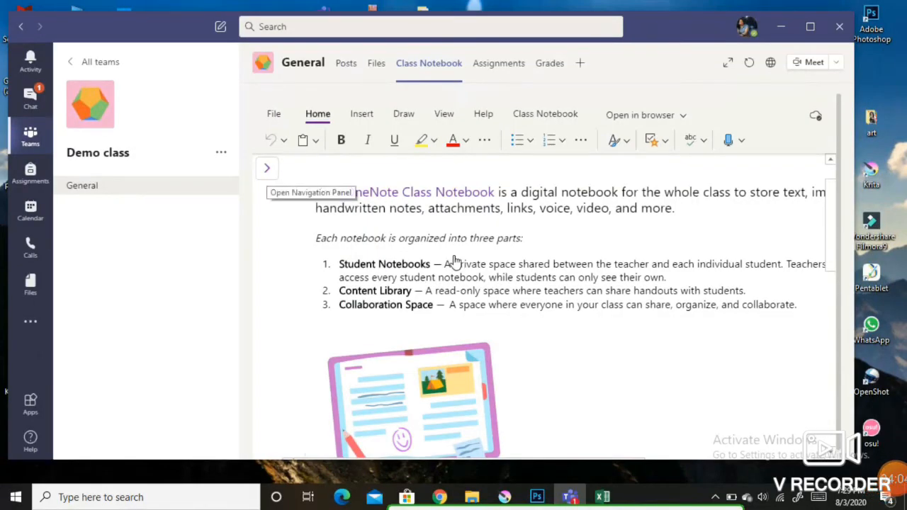
pyautogui.click(267, 169)
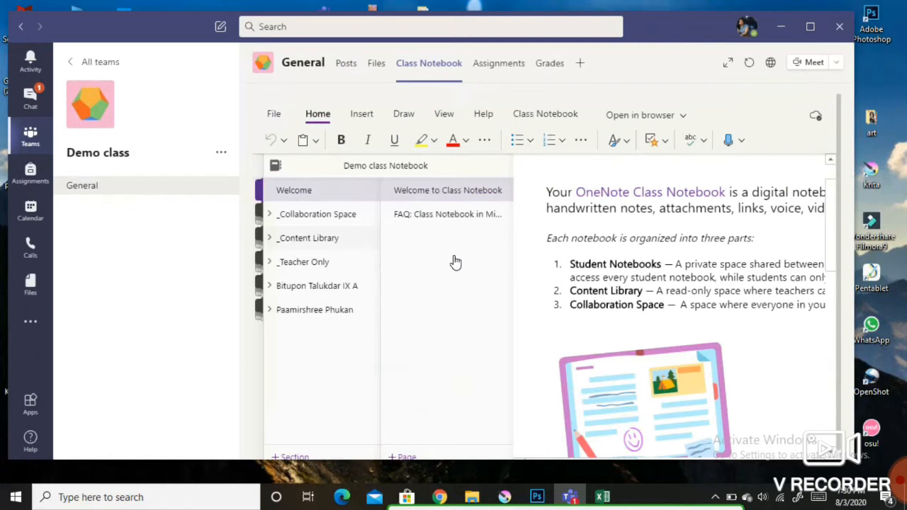
pyautogui.click(307, 238)
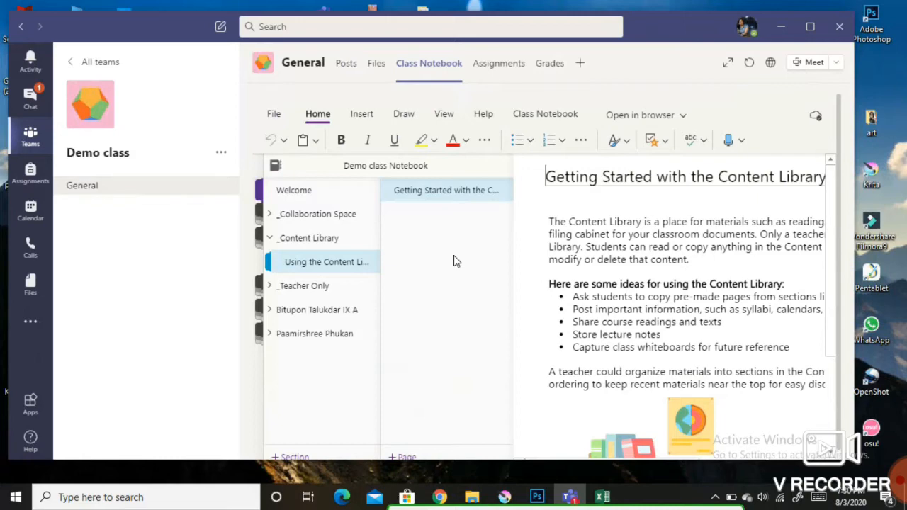
# Step: Add a new page to the Content Library section and title it PROJECT ON ARTIFICIAL INTELLIGENCE
pyautogui.rightClick(454, 262)
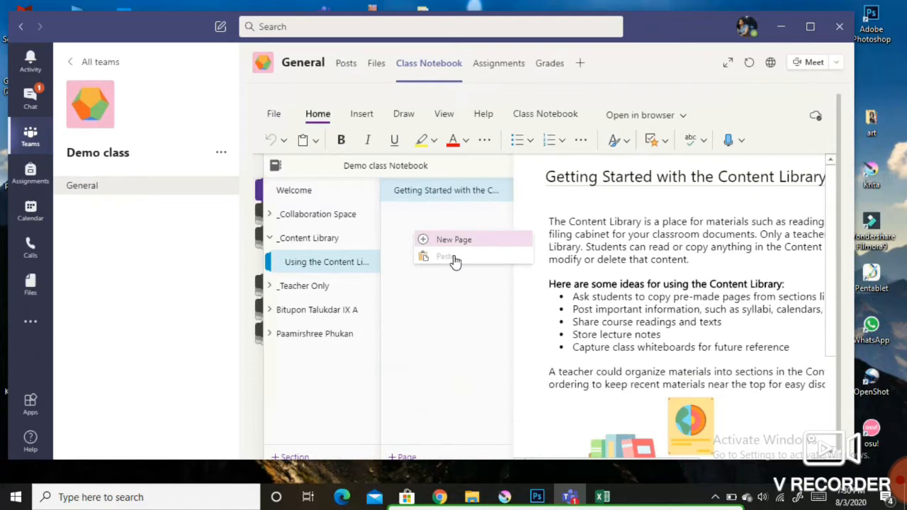
pyautogui.click(455, 243)
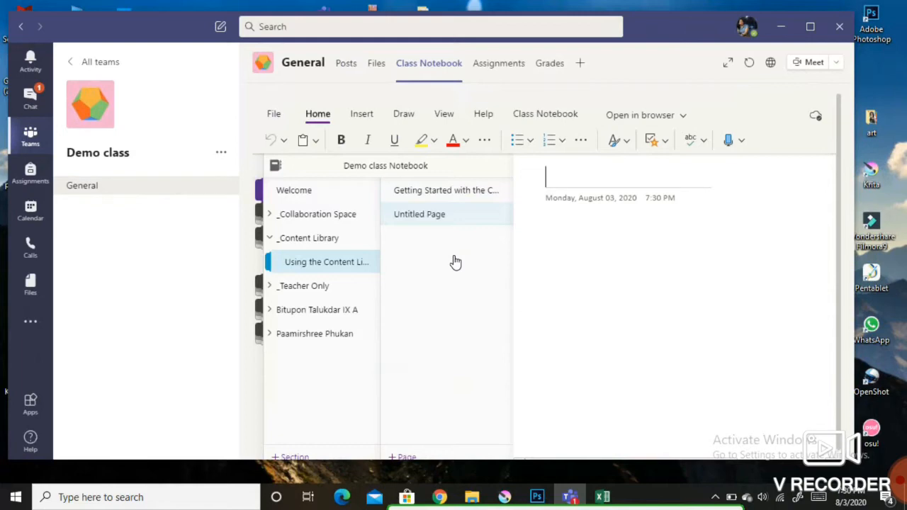
pyautogui.write('PRO')
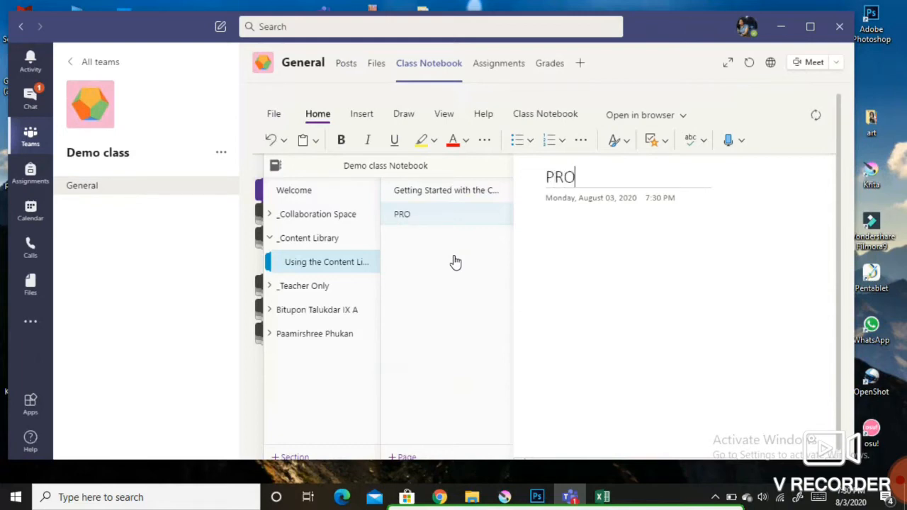
pyautogui.write('JECT')
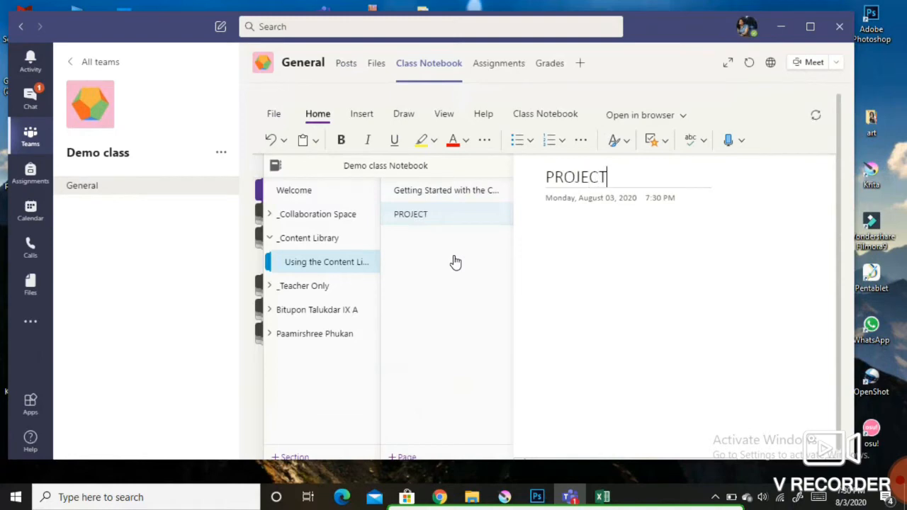
pyautogui.write(' ON ')
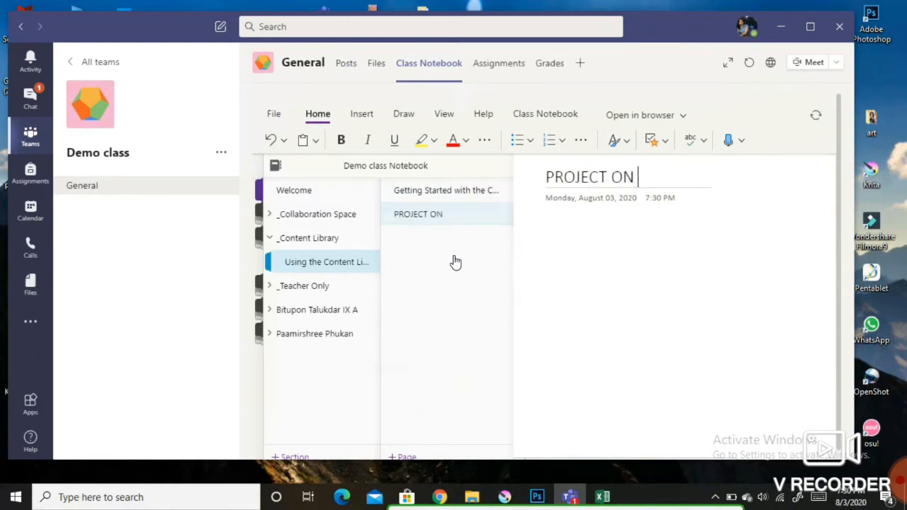
pyautogui.write('ARTIF')
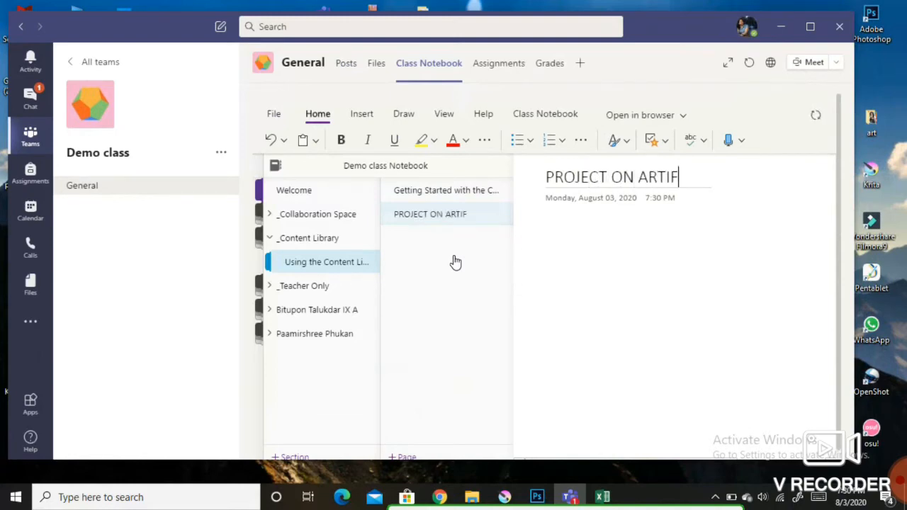
pyautogui.write('ICIAL I')
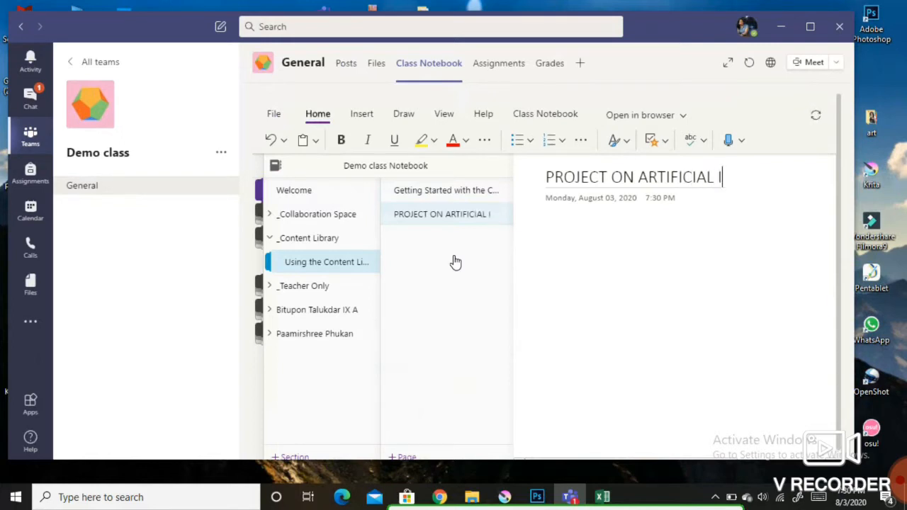
pyautogui.write('NTELLIGE')
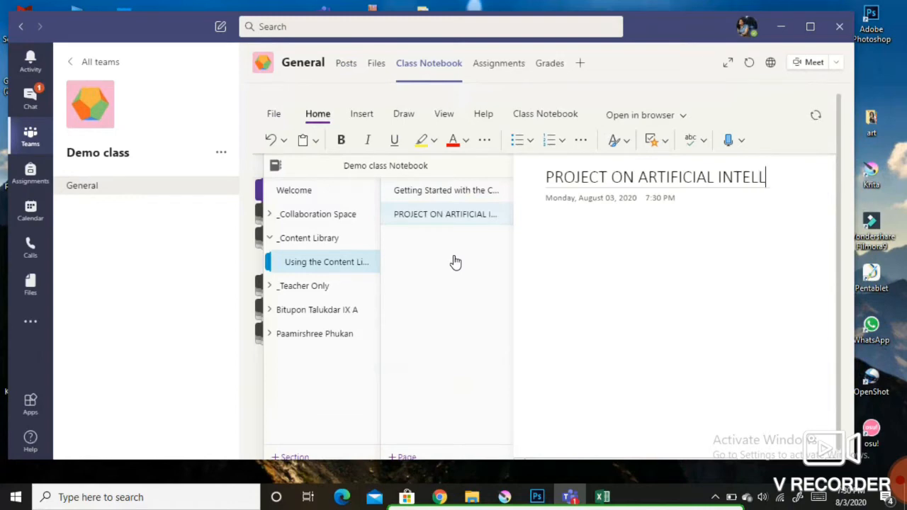
pyautogui.write('NCE')
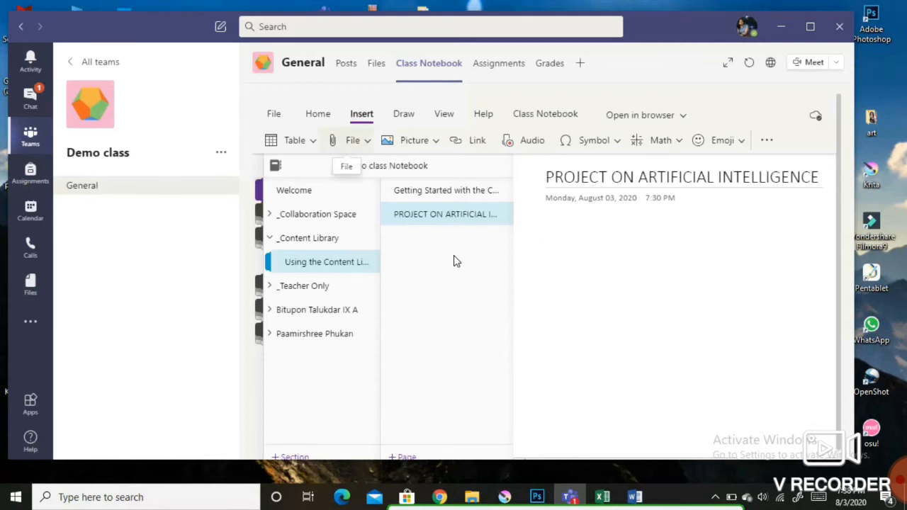
# Step: Insert the Word document Artificial Intelligence.docx from the Desktop into the new page as a file printout
pyautogui.click(352, 140)
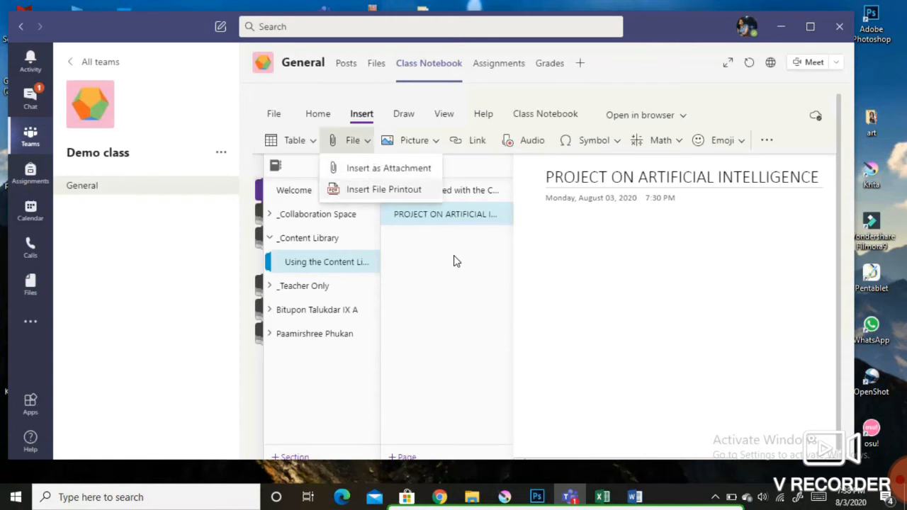
pyautogui.click(384, 189)
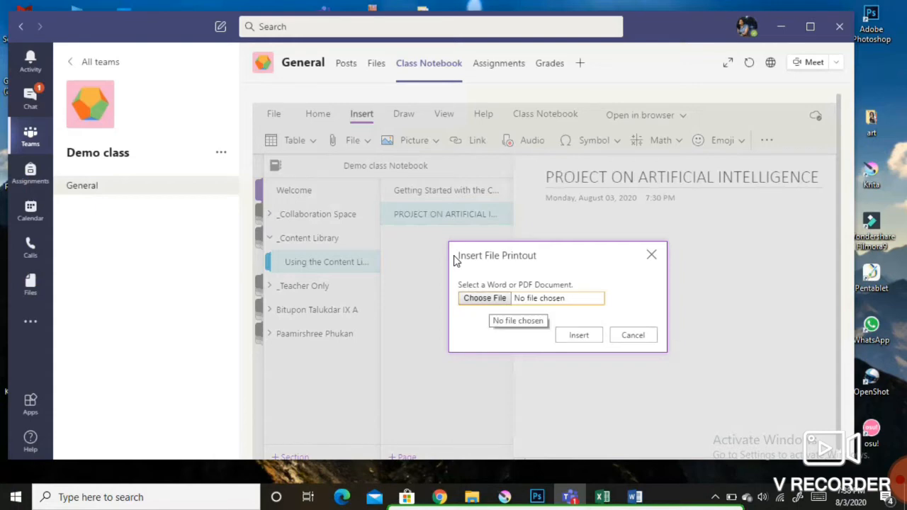
pyautogui.click(486, 298)
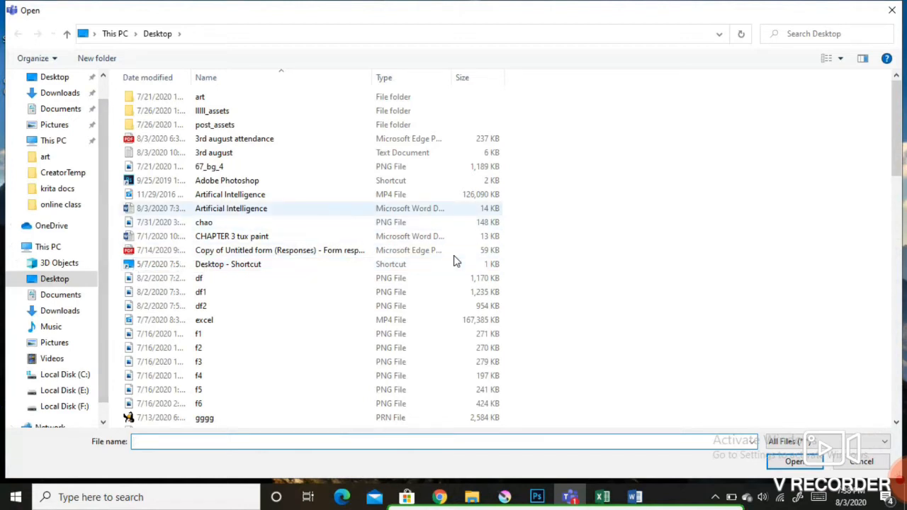
pyautogui.click(226, 209)
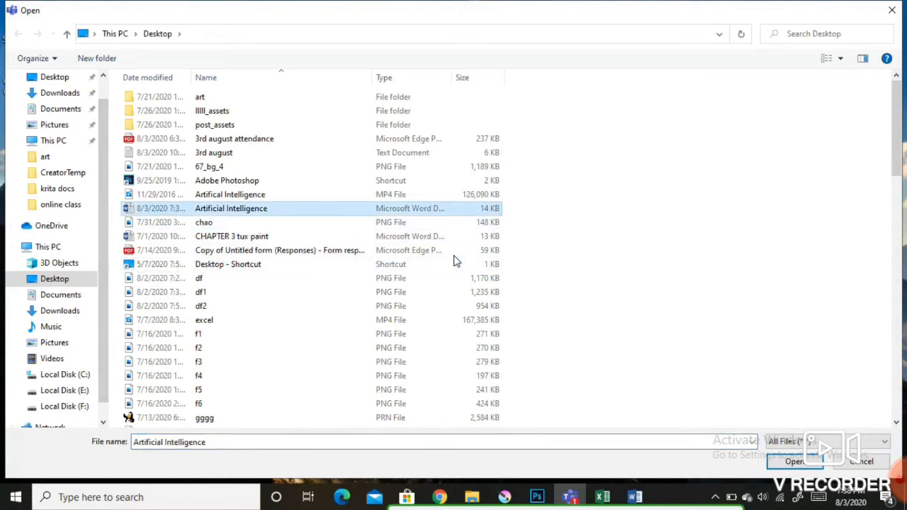
pyautogui.press('Return')
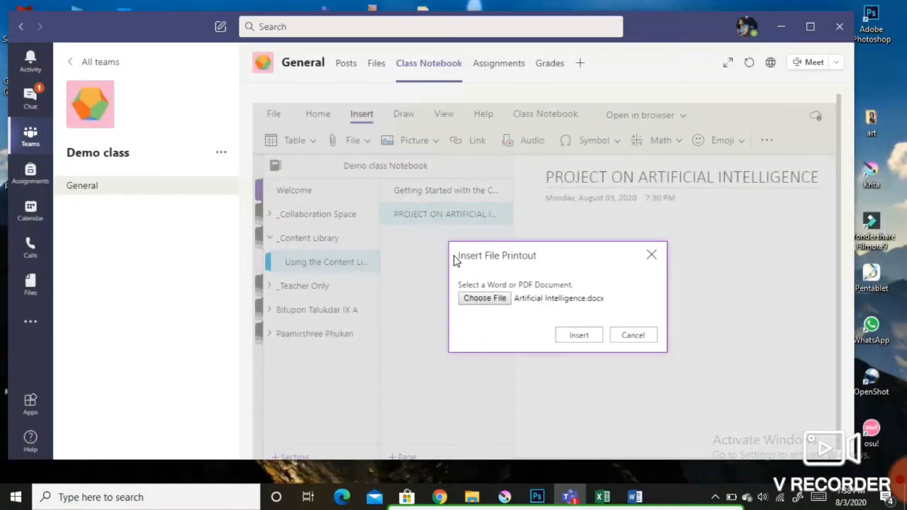
pyautogui.press('Tab')
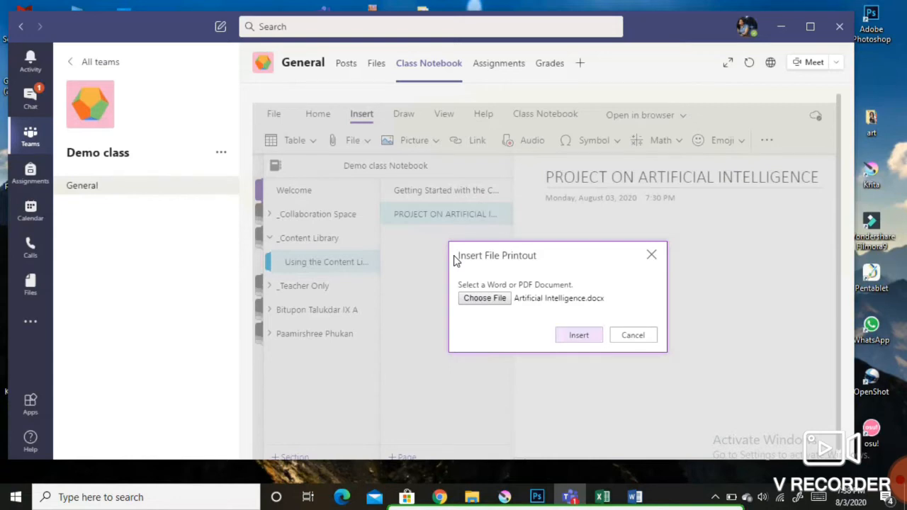
pyautogui.press('Return')
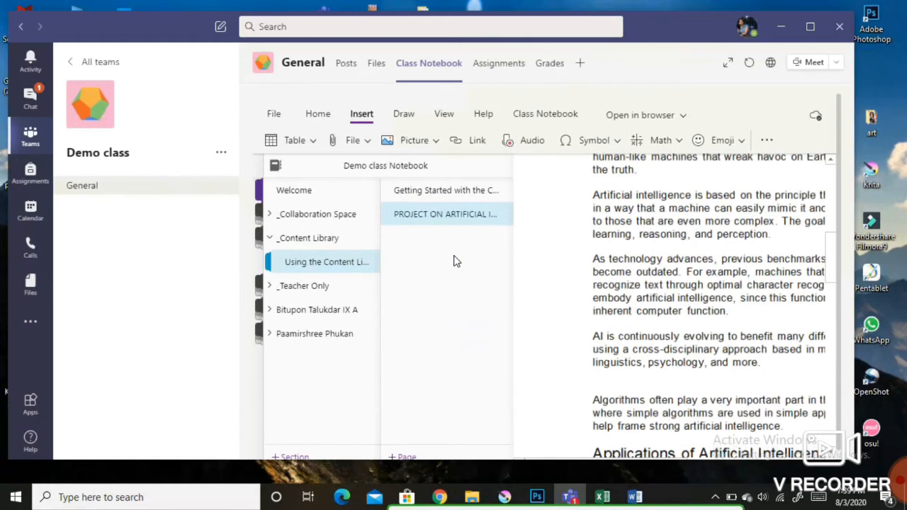
# Step: Examine the inserted Artificial Intelligence printout from start to end, with the section navigation collapsed, and return to the page title
pyautogui.click(454, 261)
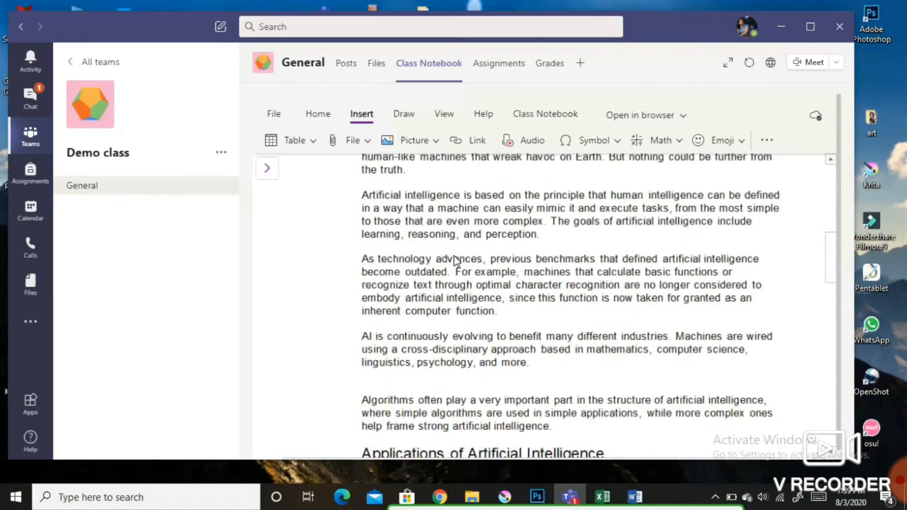
pyautogui.scroll(2, 454, 261)
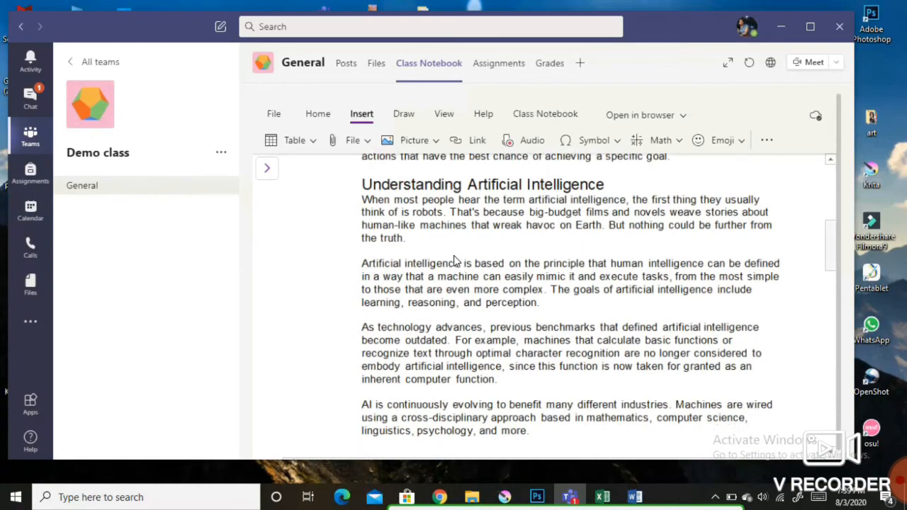
pyautogui.scroll(5, 455, 261)
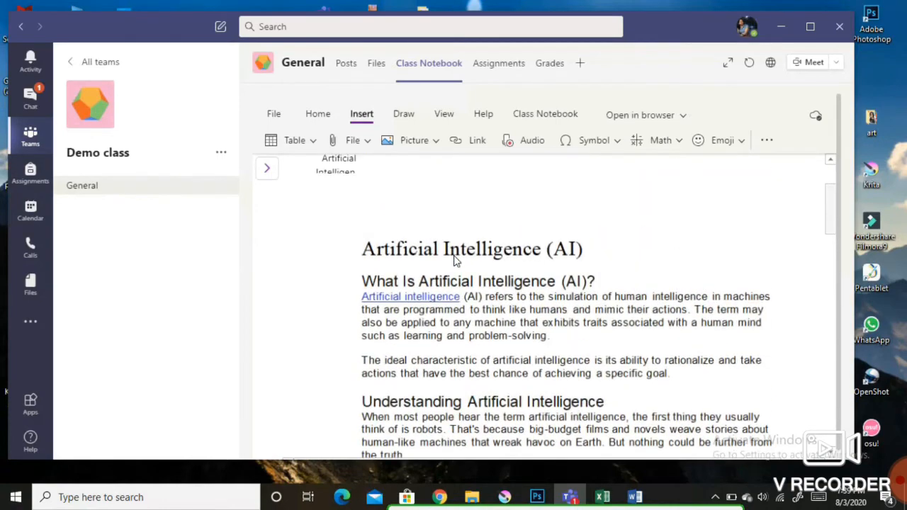
pyautogui.scroll(-9, 454, 261)
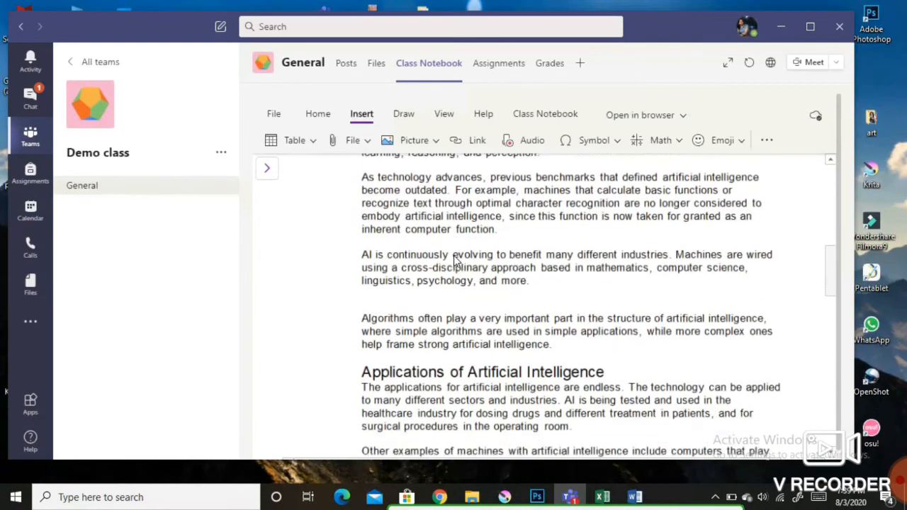
pyautogui.scroll(-10, 454, 260)
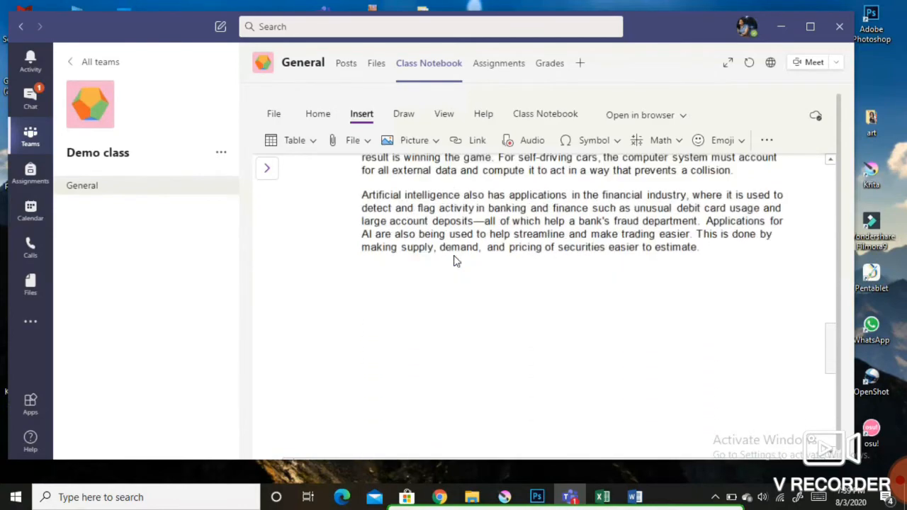
pyautogui.scroll(13, 454, 261)
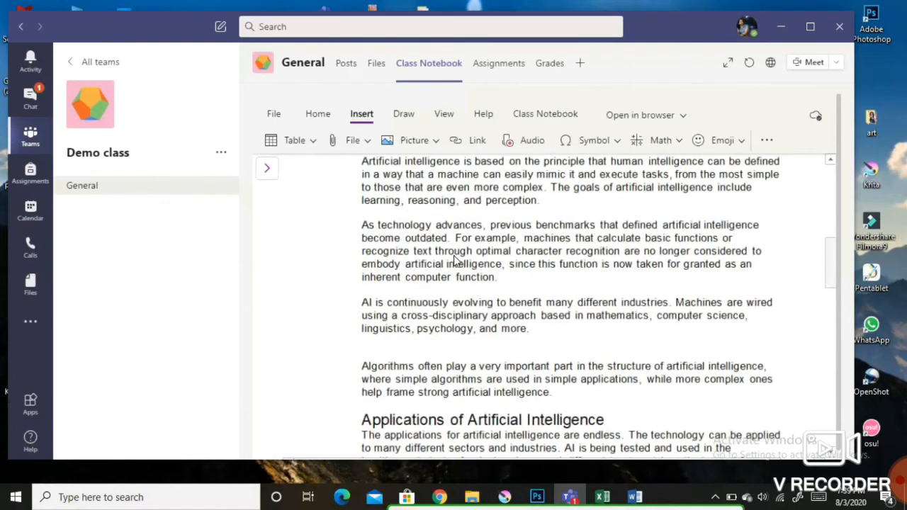
pyautogui.scroll(10, 455, 261)
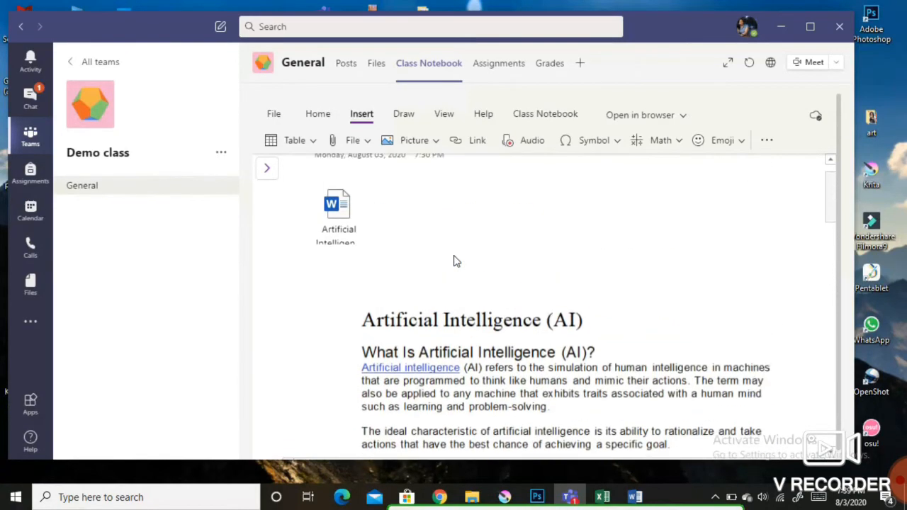
pyautogui.scroll(1, 456, 262)
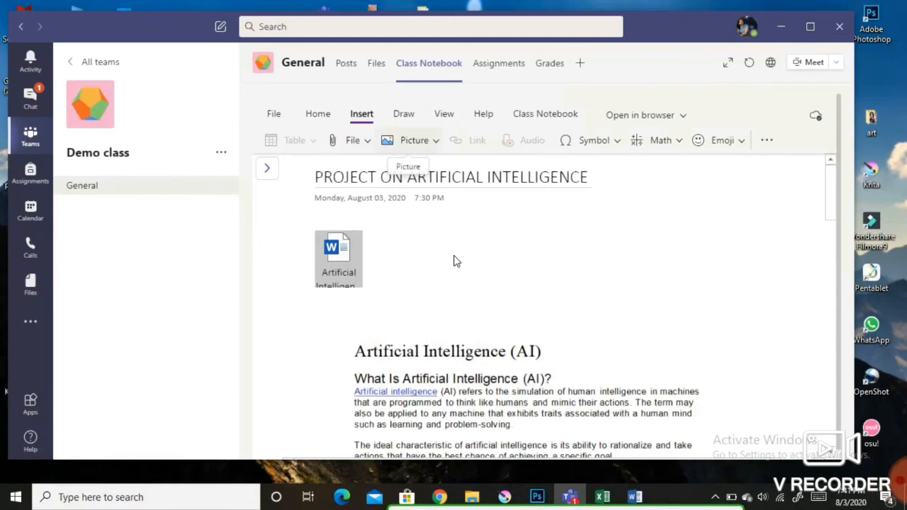
# Step: Search online pictures for ARTIFICAL INTELLIGENCE and insert the glowing digital head with binary numbers beneath the page title
pyautogui.click(414, 141)
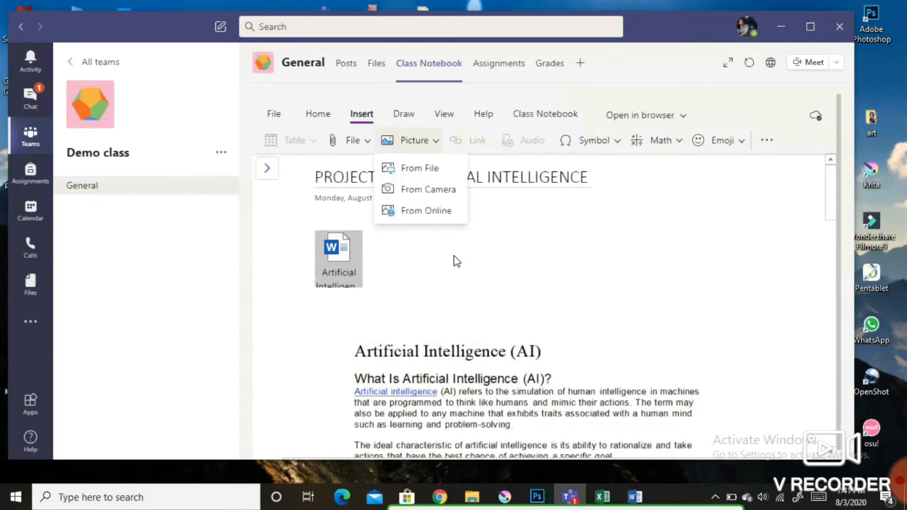
pyautogui.click(425, 210)
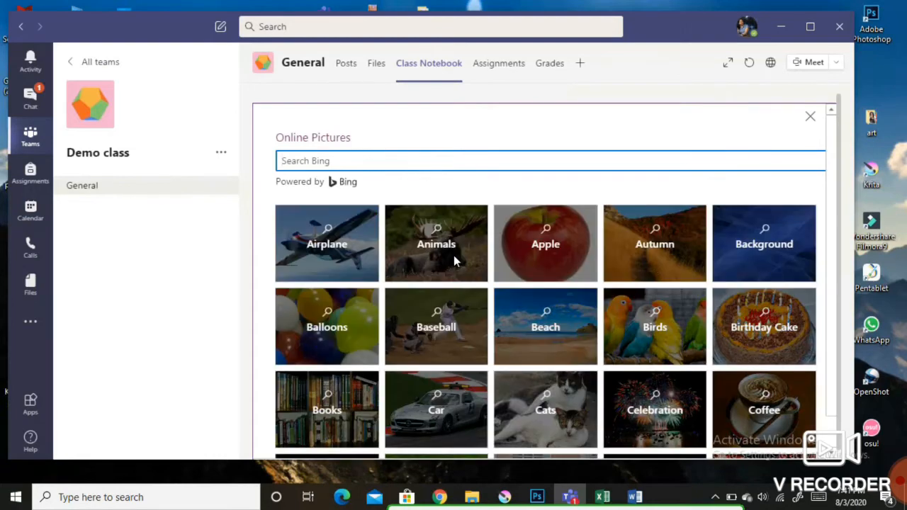
pyautogui.write('ARTIFICAL INTELL')
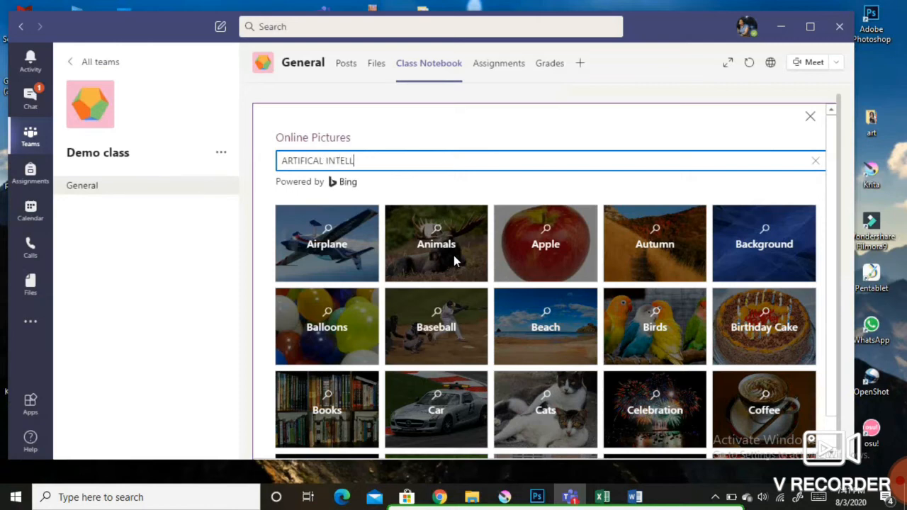
pyautogui.write('IGENCE')
pyautogui.press('Return')
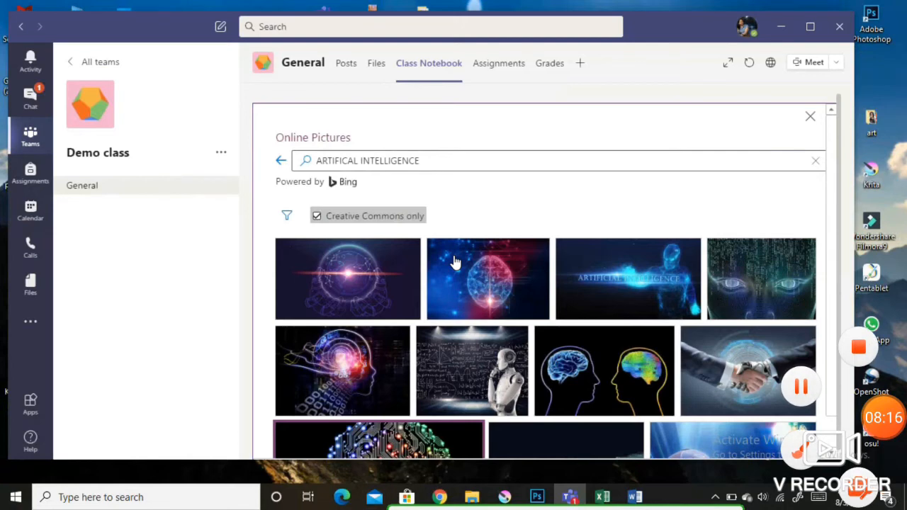
pyautogui.scroll(-1, 456, 262)
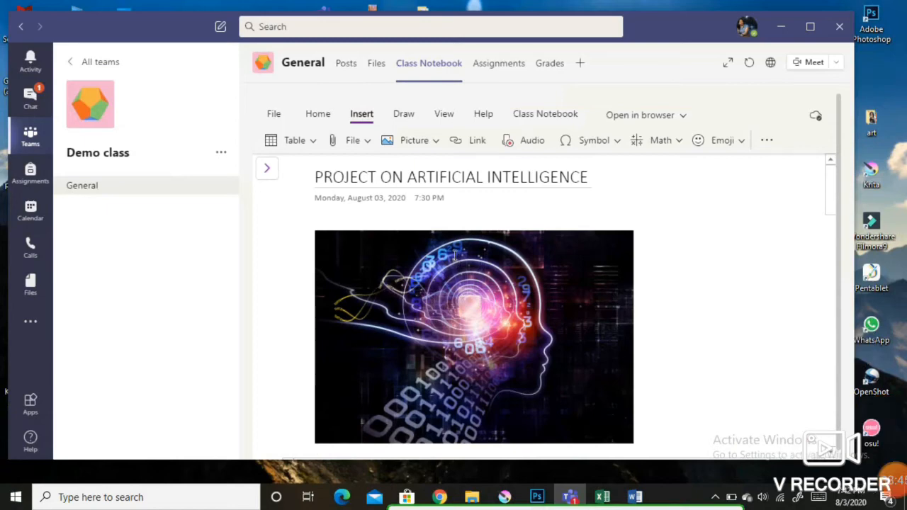
pyautogui.scroll(-1, 454, 260)
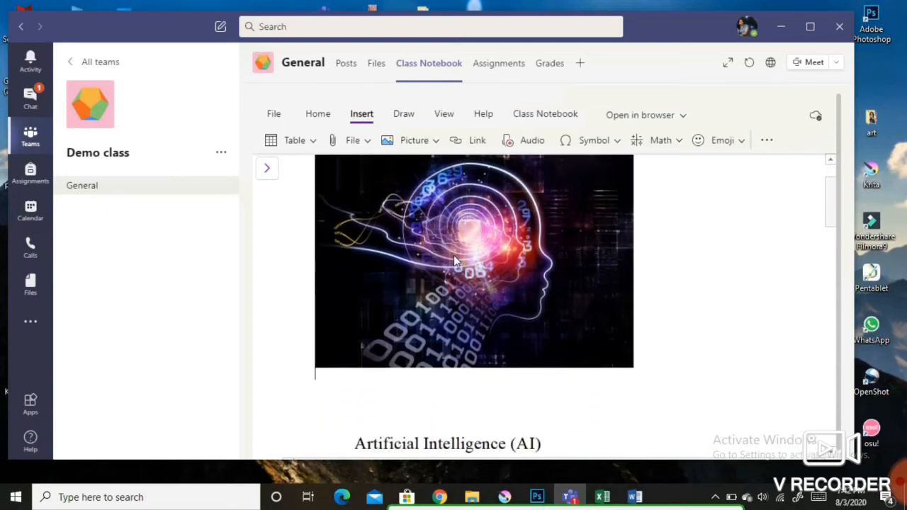
pyautogui.scroll(-4, 454, 260)
pyautogui.scroll(4, 454, 261)
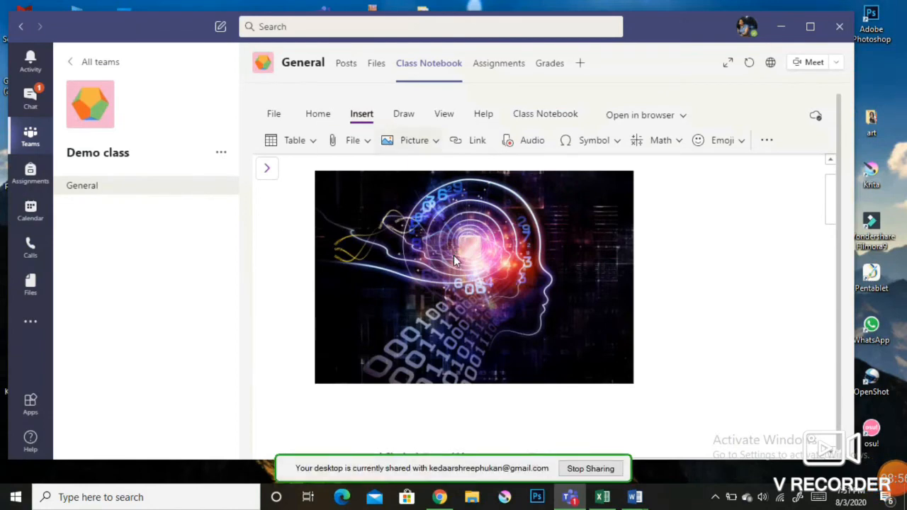
# Step: Try to insert the video Artifical Intelligence.mp4 from the Desktop into the page as a file attachment
pyautogui.click(350, 140)
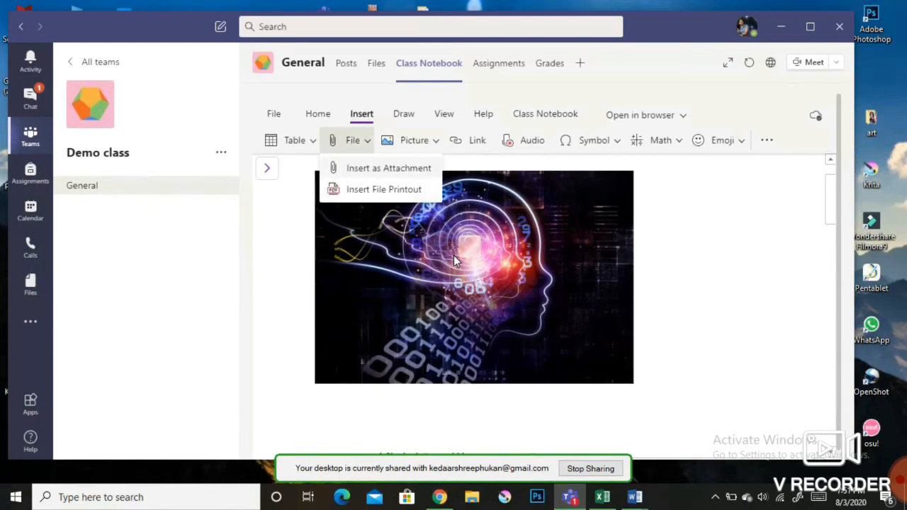
pyautogui.click(388, 168)
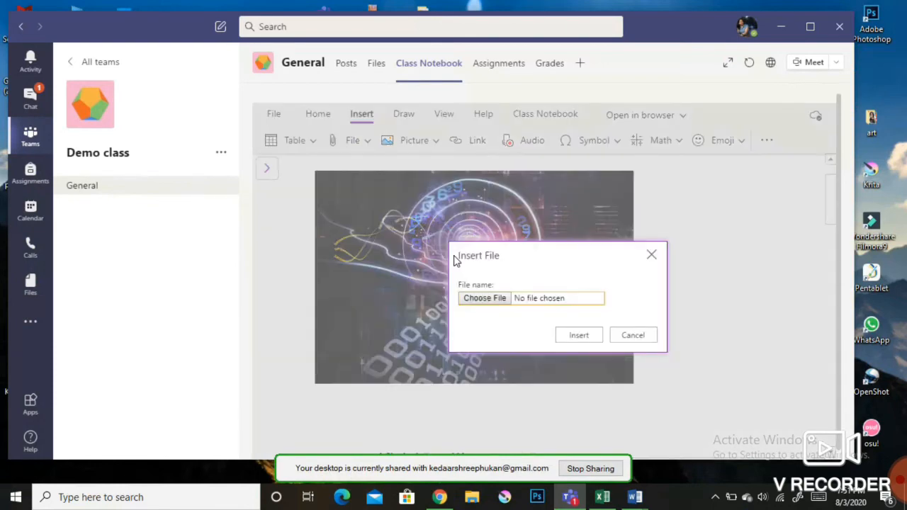
pyautogui.press('space')
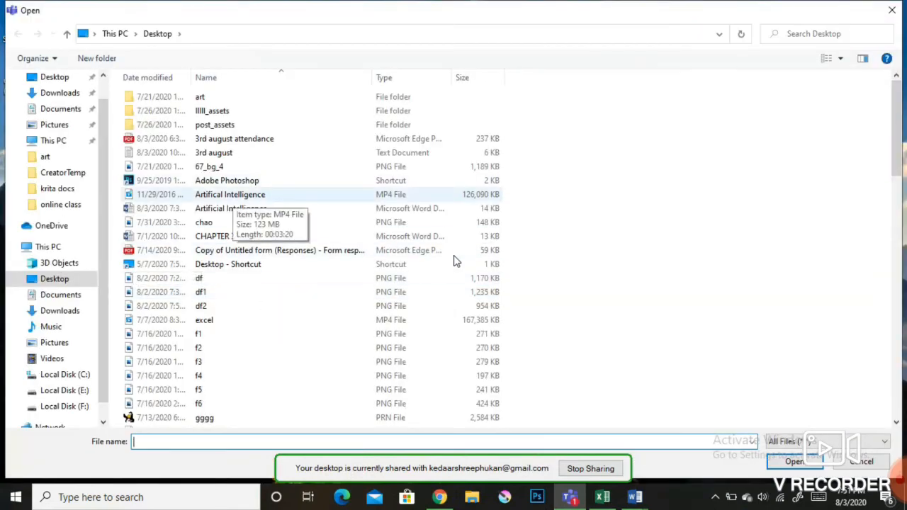
pyautogui.click(230, 194)
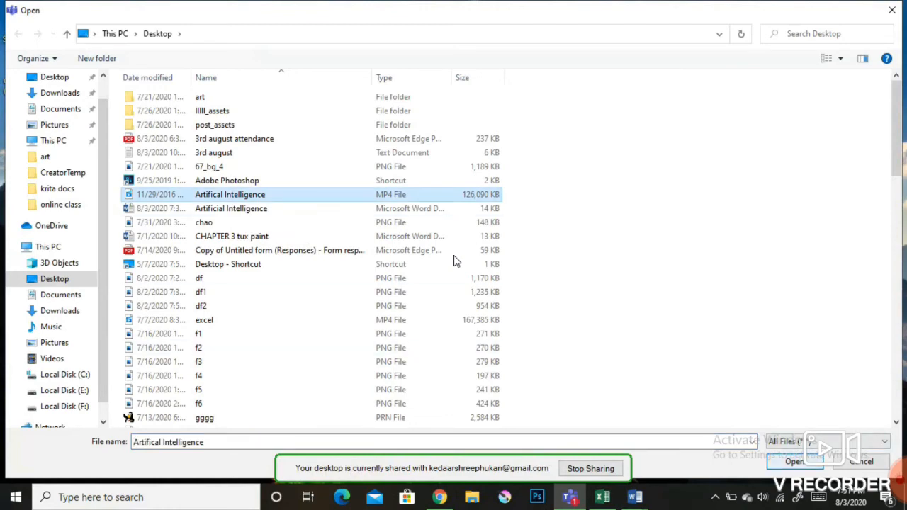
pyautogui.press('Return')
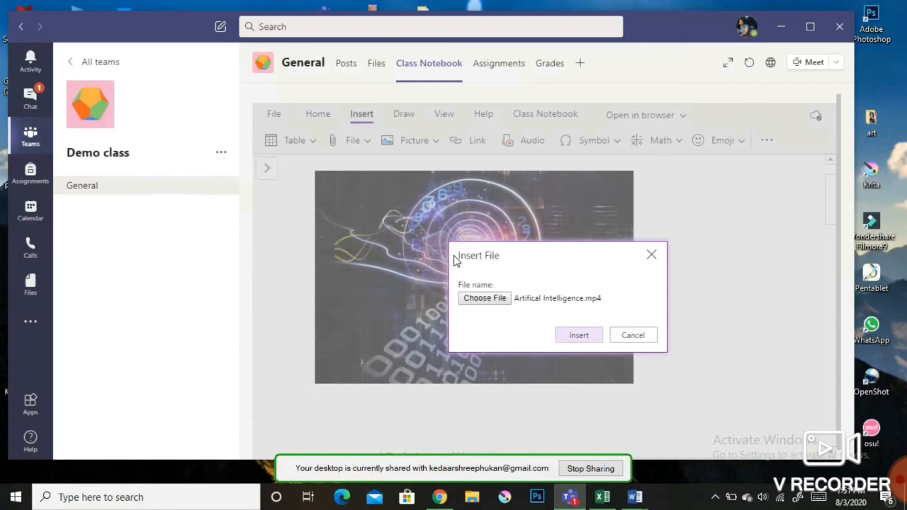
pyautogui.press('Return')
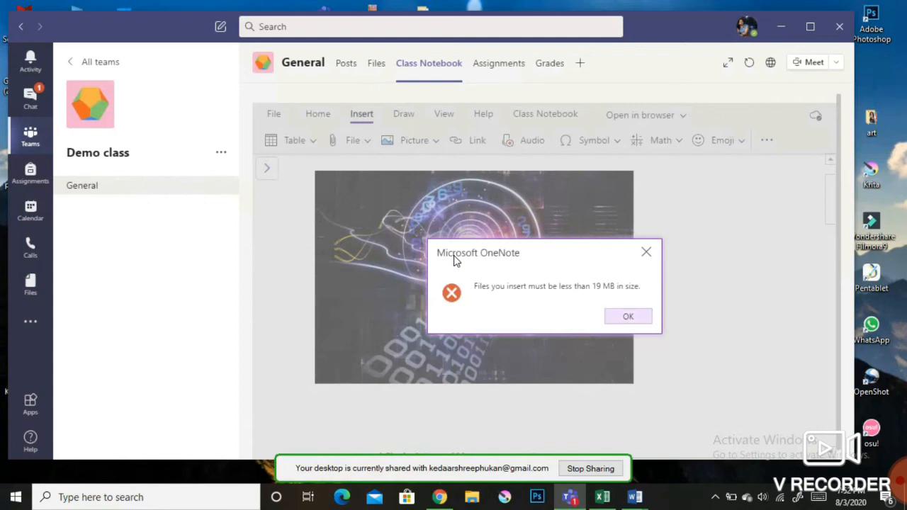
pyautogui.press('Return')
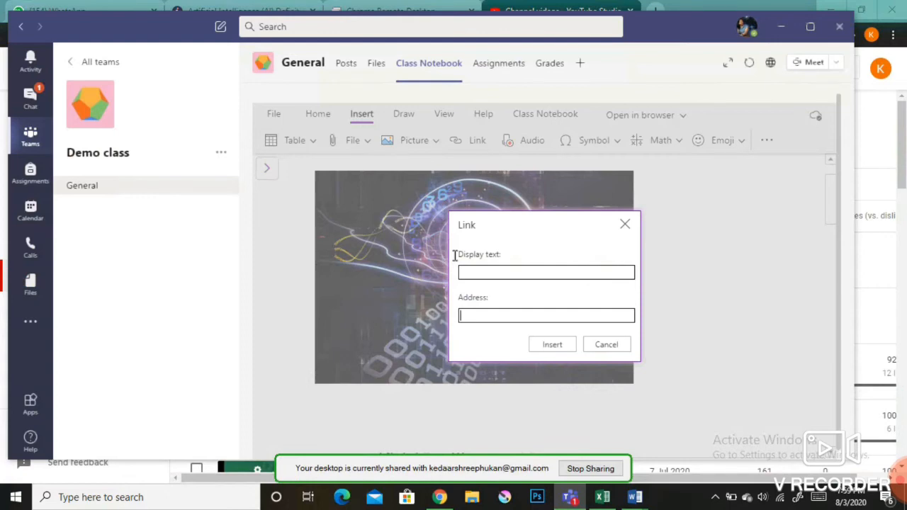
pyautogui.write('https://youtu.be/HyZuDdGrcAI')
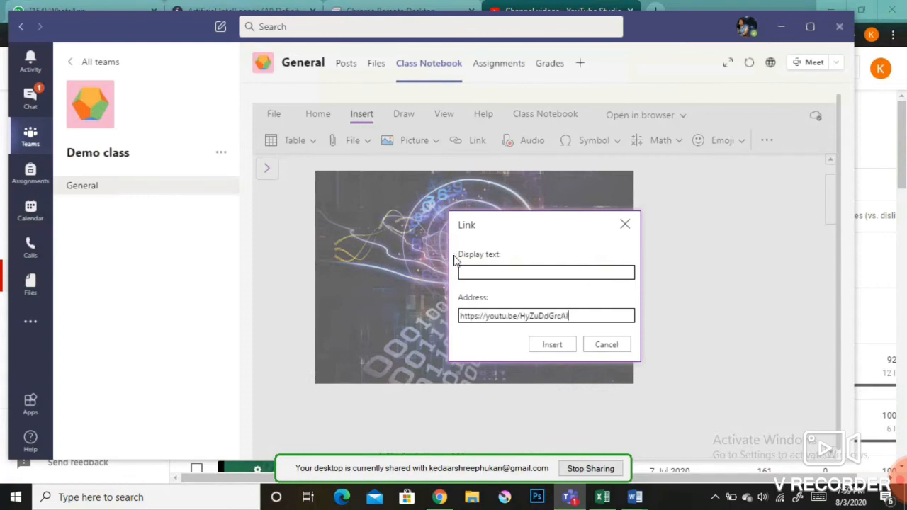
pyautogui.hotkey('shift', 'Tab')
pyautogui.write('A')
pyautogui.press('BackSpace')
pyautogui.write('ARTIFICAL INTELLIGE')
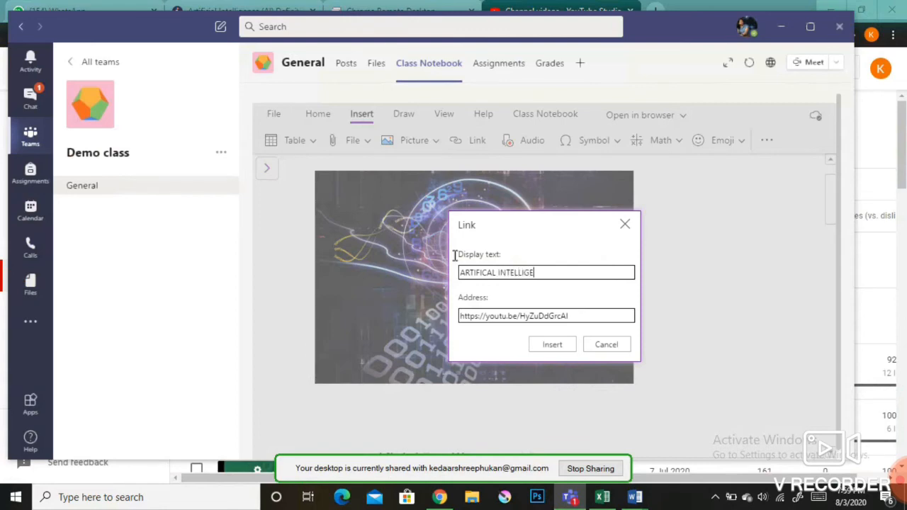
pyautogui.write('NCE VIDEO')
pyautogui.press('Return')
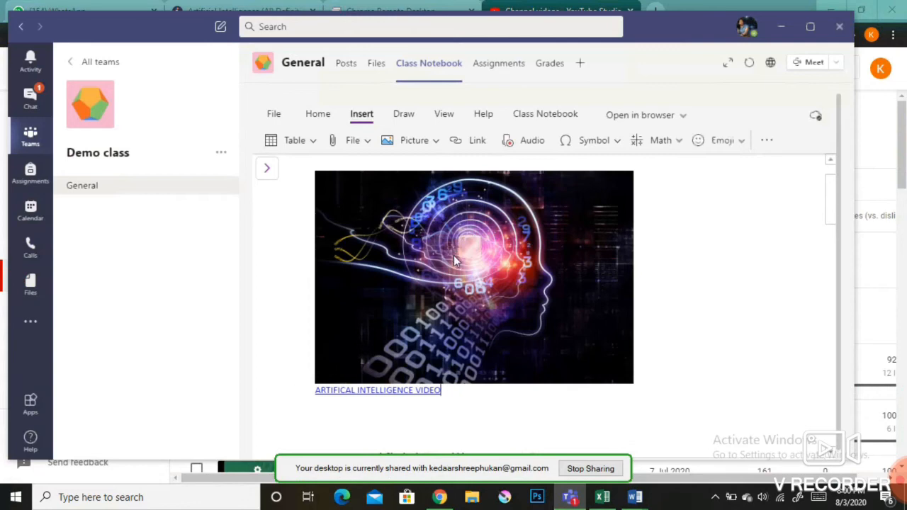
# Step: Follow the ARTIFICAL INTELLIGENCE VIDEO link to check the video in the browser, pause it, and return to the notebook page
pyautogui.doubleClick(385, 390)
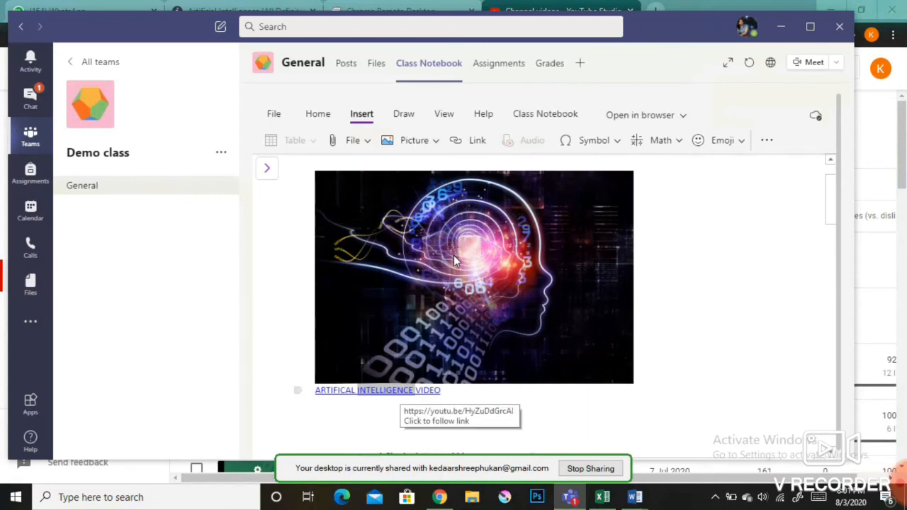
pyautogui.doubleClick(396, 390)
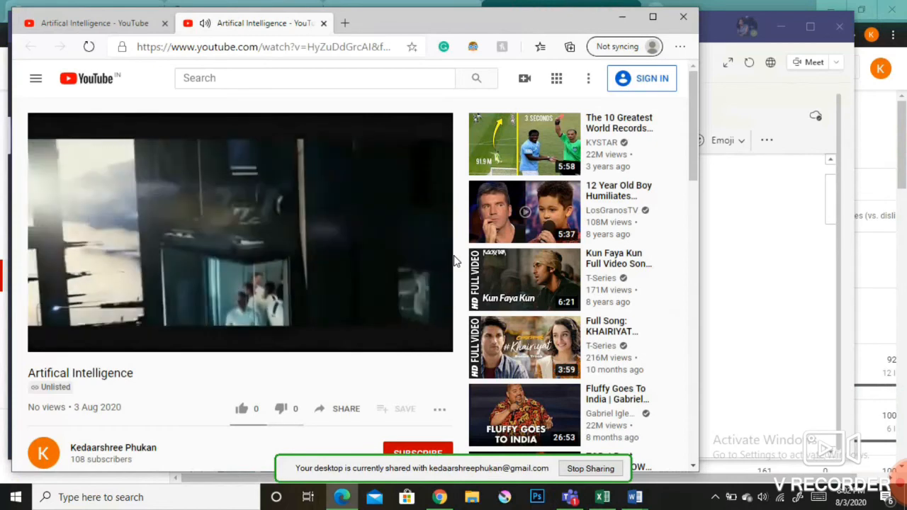
pyautogui.click(452, 261)
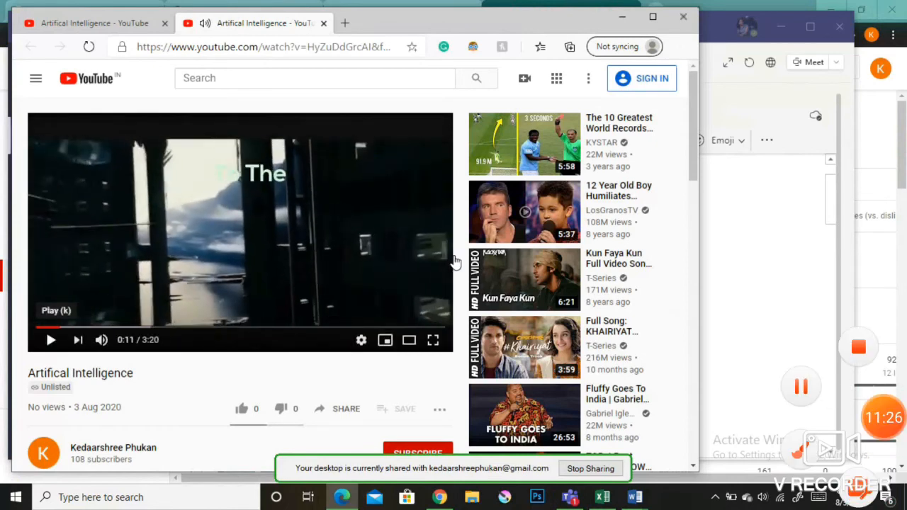
pyautogui.hotkey('alt', 'Tab')
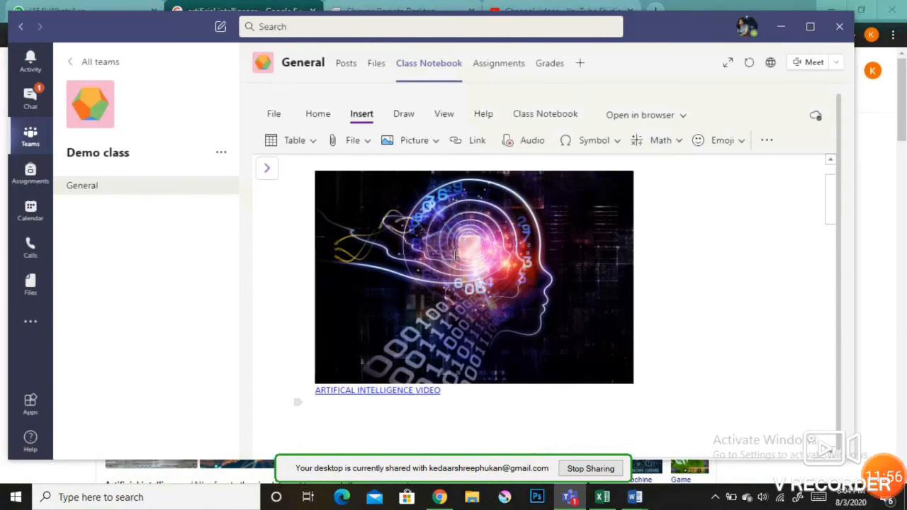
# Step: Insert a link to the copied web address below the video link, with the display text REFERENCE
pyautogui.write('v')
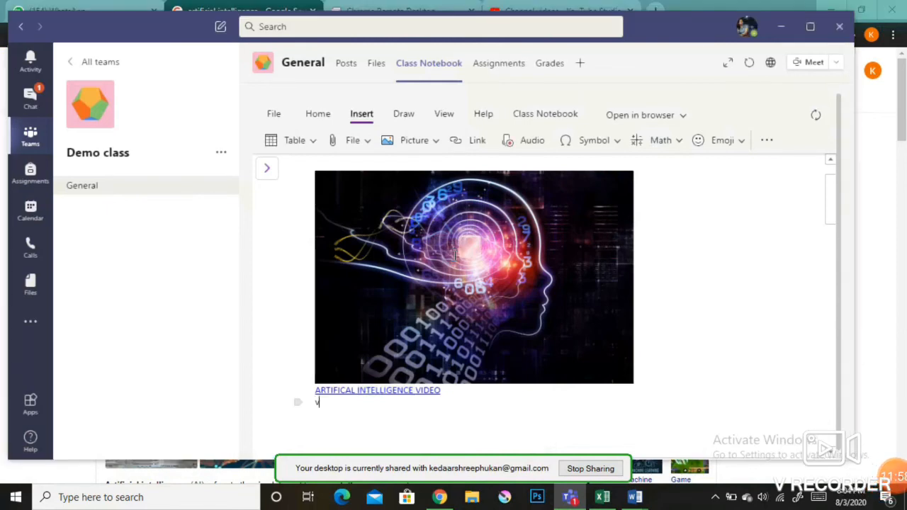
pyautogui.press('BackSpace')
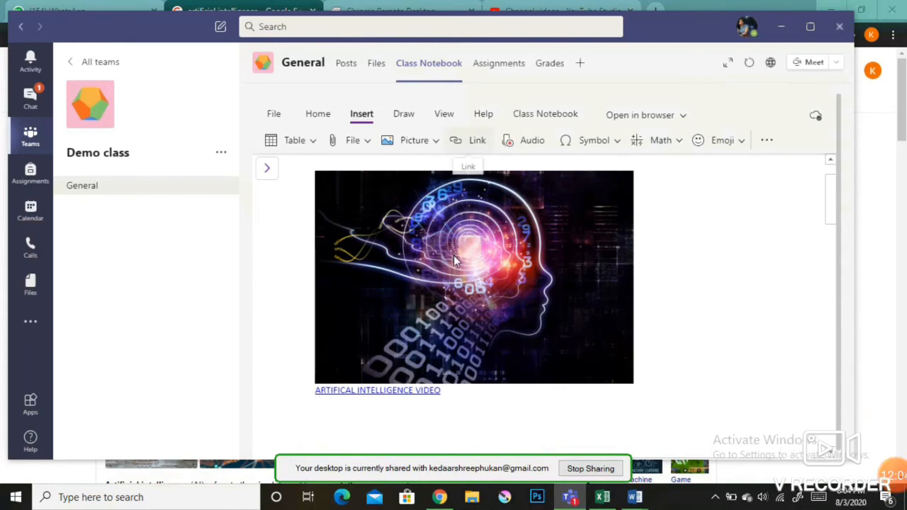
pyautogui.hotkey('ctrl', 'k')
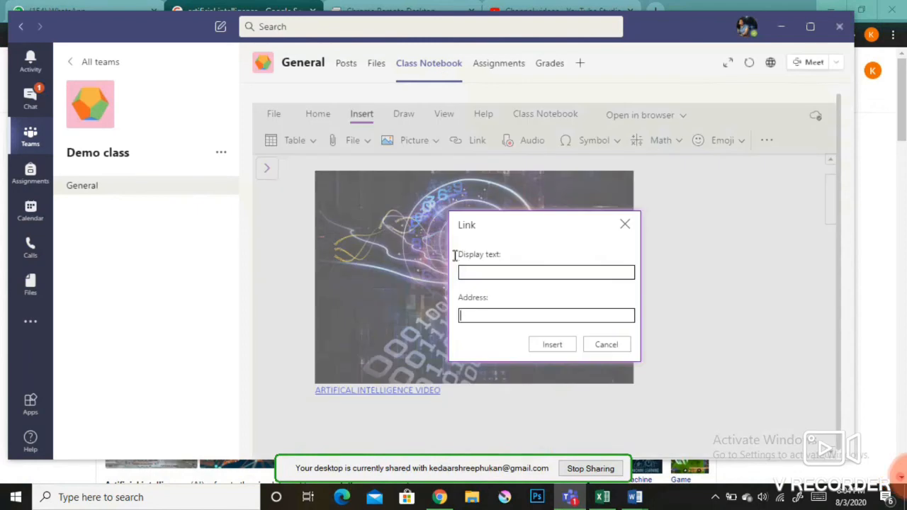
pyautogui.hotkey('ctrl', 'v')
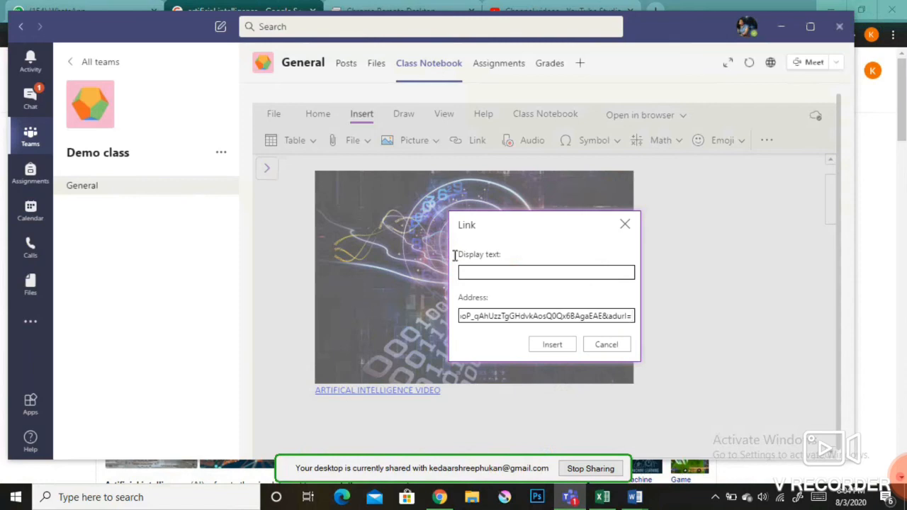
pyautogui.hotkey('shift', 'Tab')
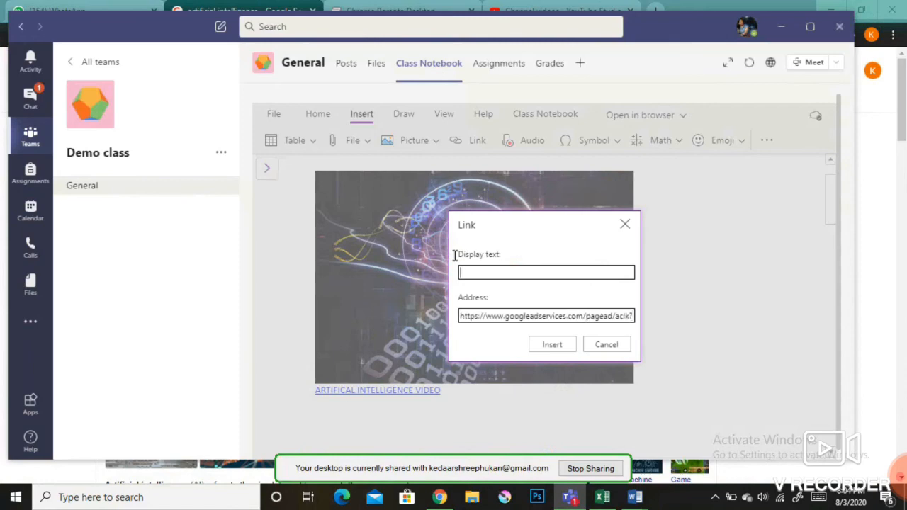
pyautogui.write('REFERENCE')
pyautogui.press('Return')
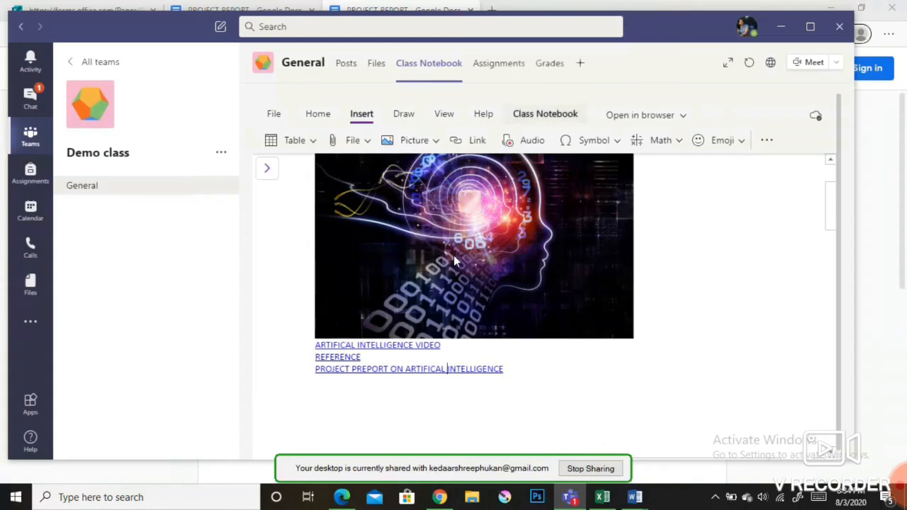
# Step: Distribute the PROJECT ON ARTIFICIAL INTELLIGENCE page to the students' PROJECT section
pyautogui.click(544, 114)
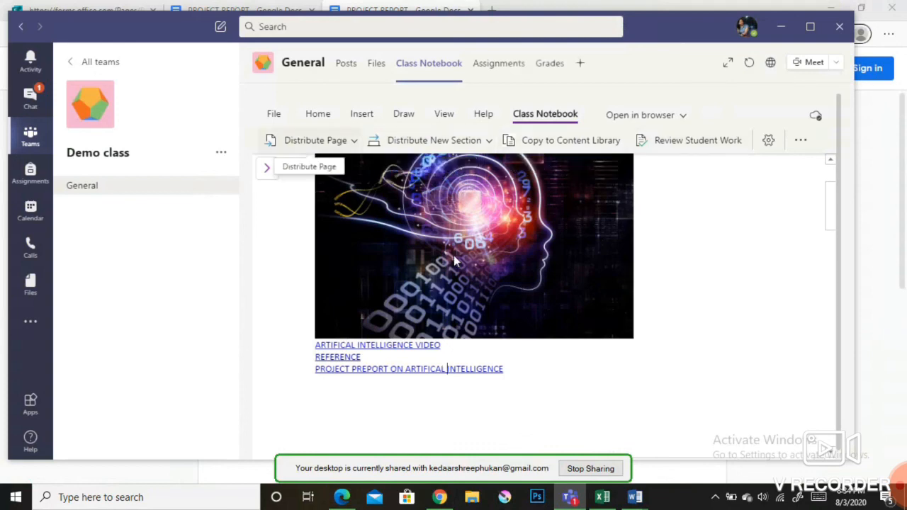
pyautogui.press('Return')
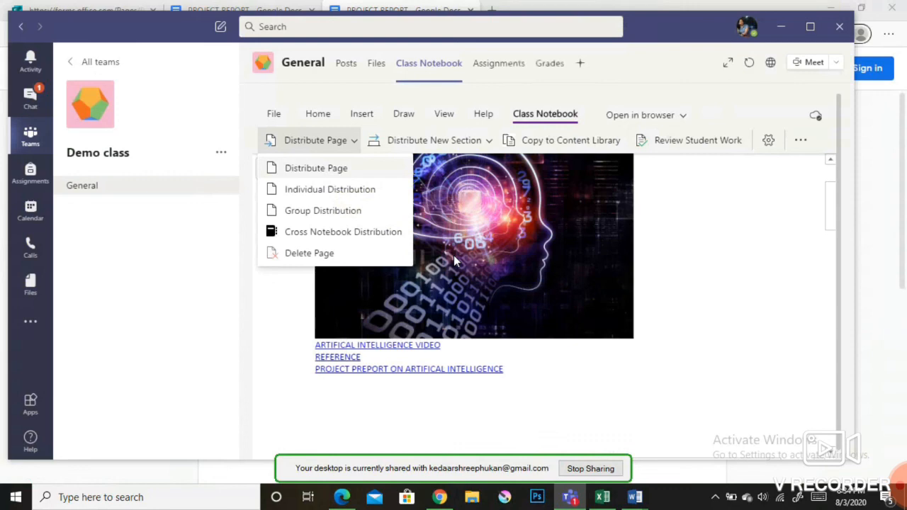
pyautogui.press('Down')
pyautogui.press('Down')
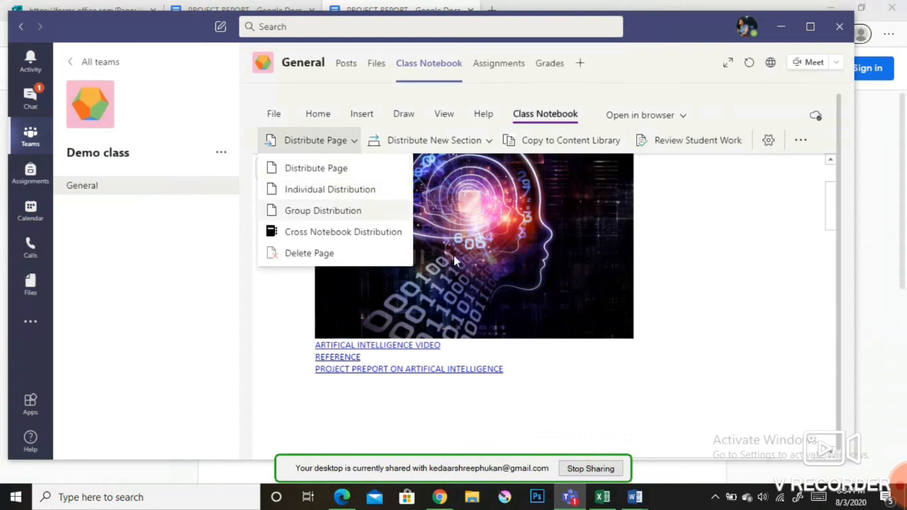
pyautogui.press('Up')
pyautogui.press('Up')
pyautogui.press('Up')
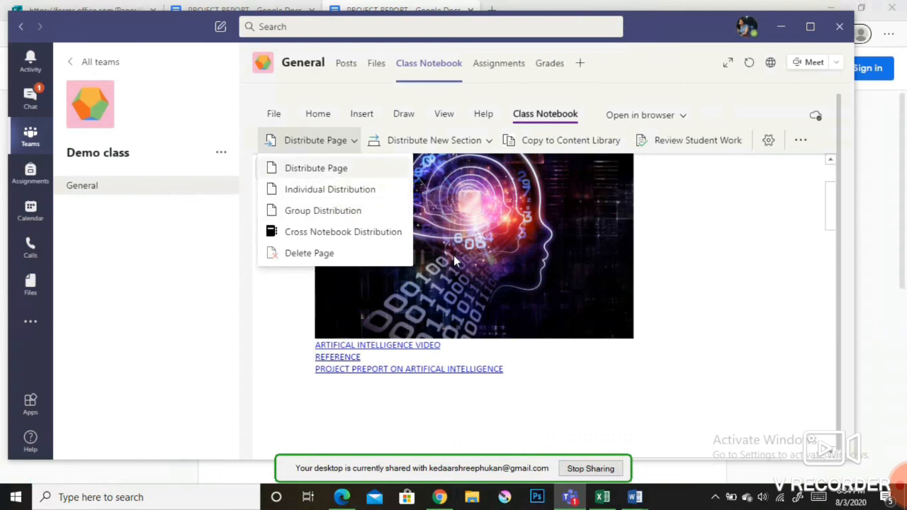
pyautogui.press('Down')
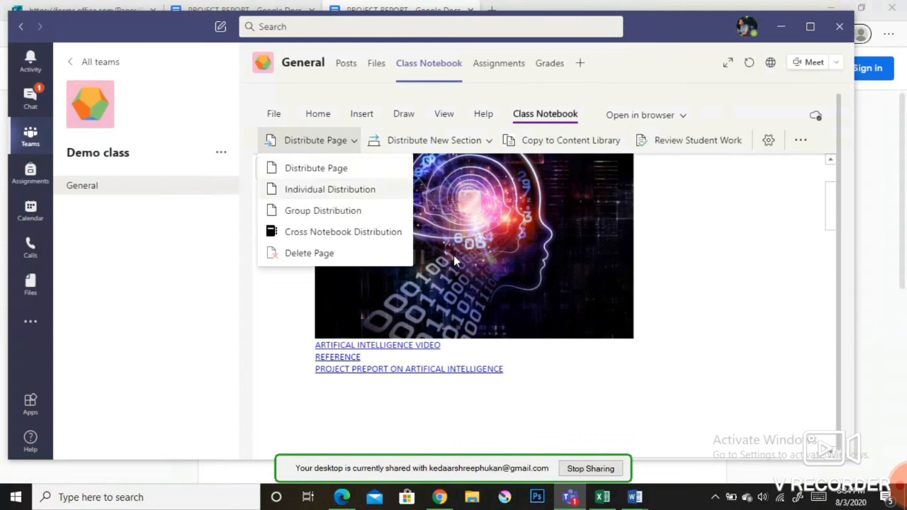
pyautogui.press('Up')
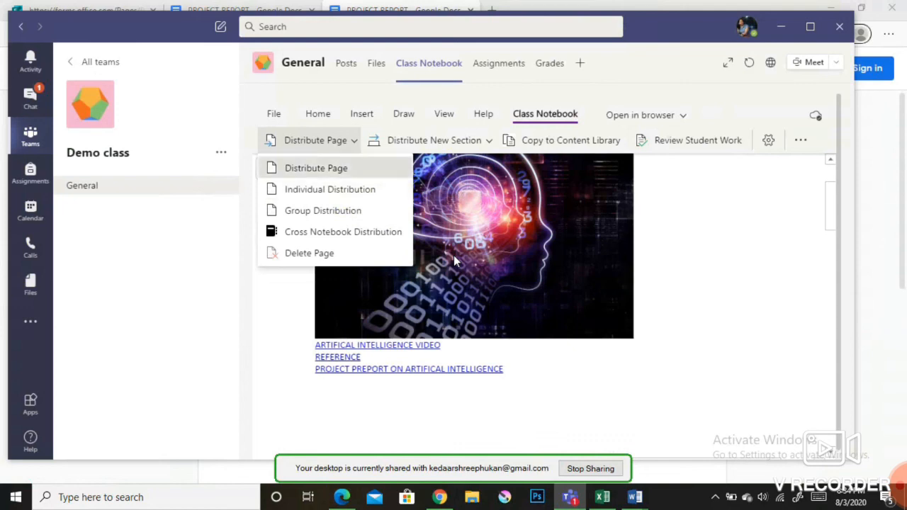
pyautogui.press('Return')
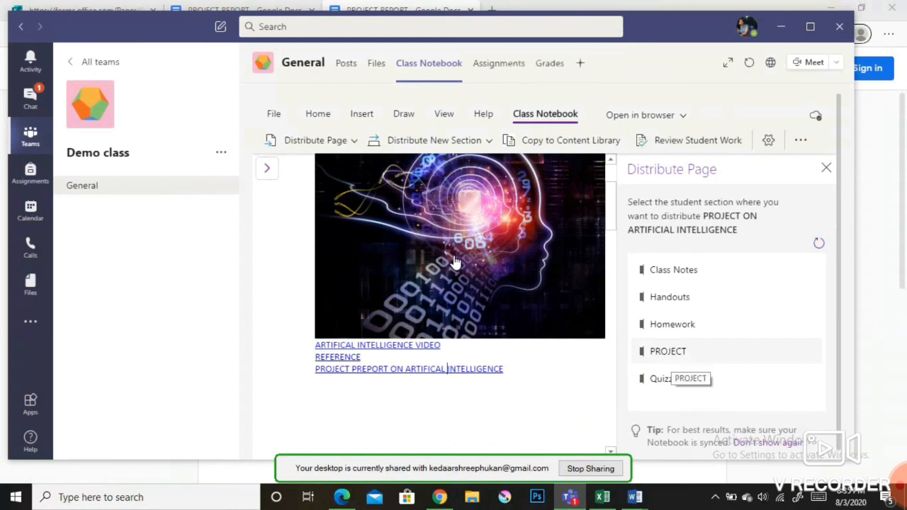
pyautogui.click(670, 354)
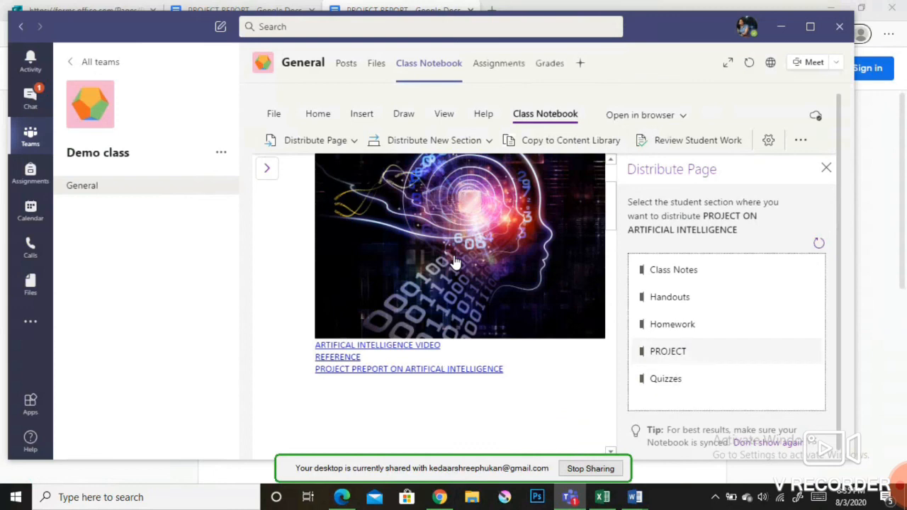